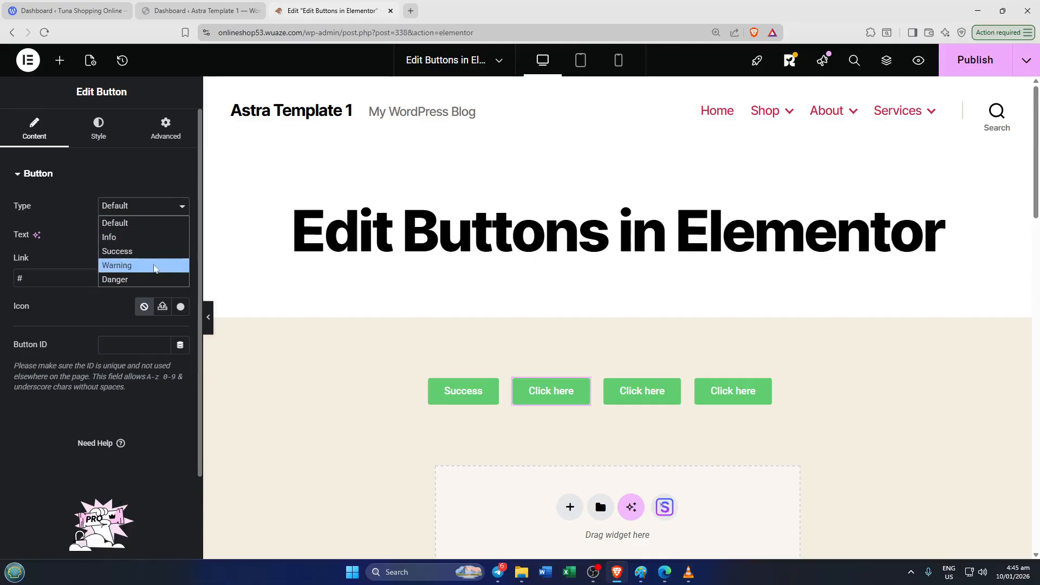
# Set the second button's type to Info and change its text to "Info"
pyautogui.click(148, 243)
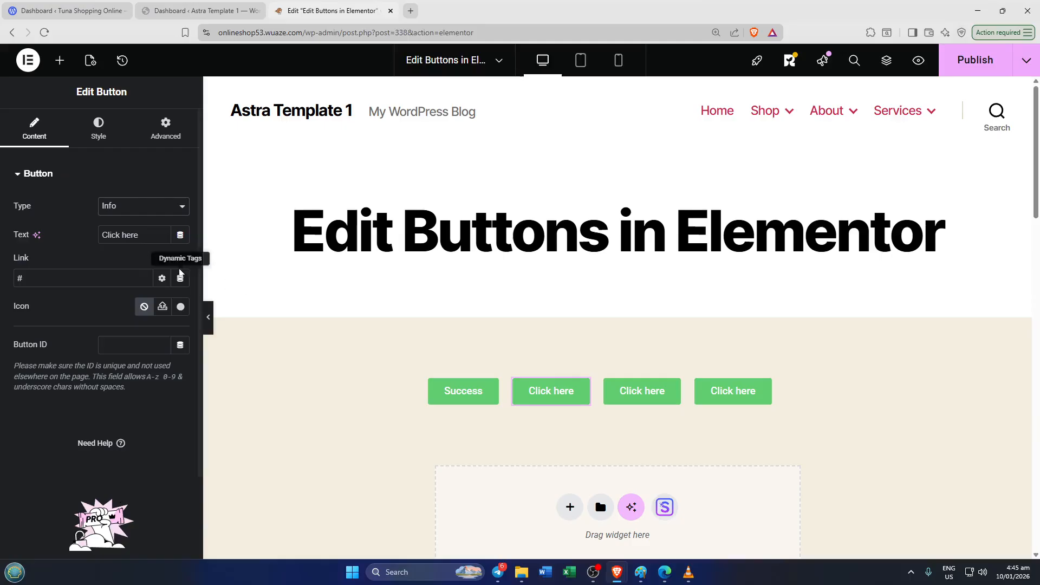
pyautogui.hotkey('ctrl', 'a')
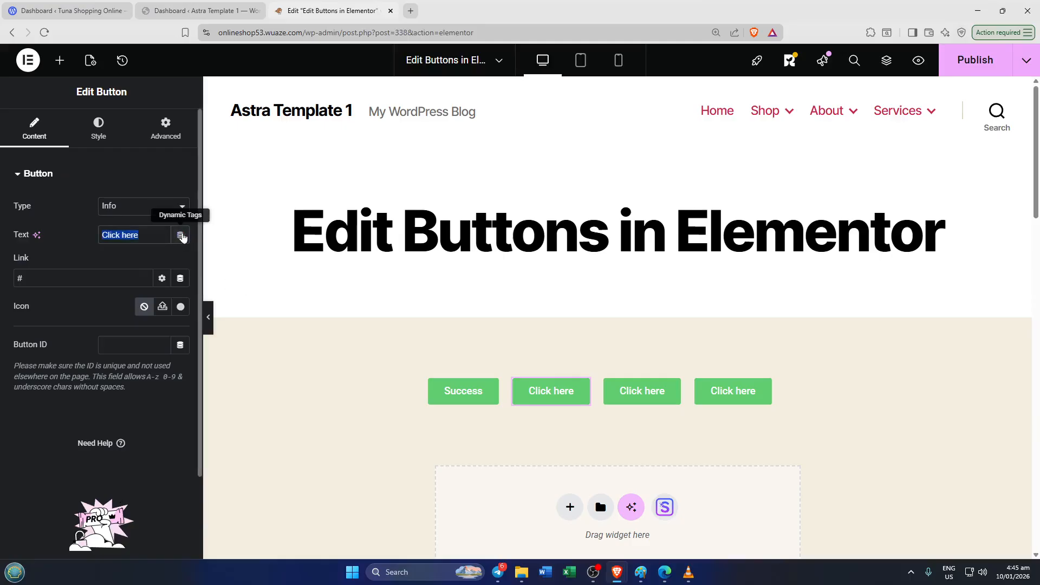
pyautogui.write('I')
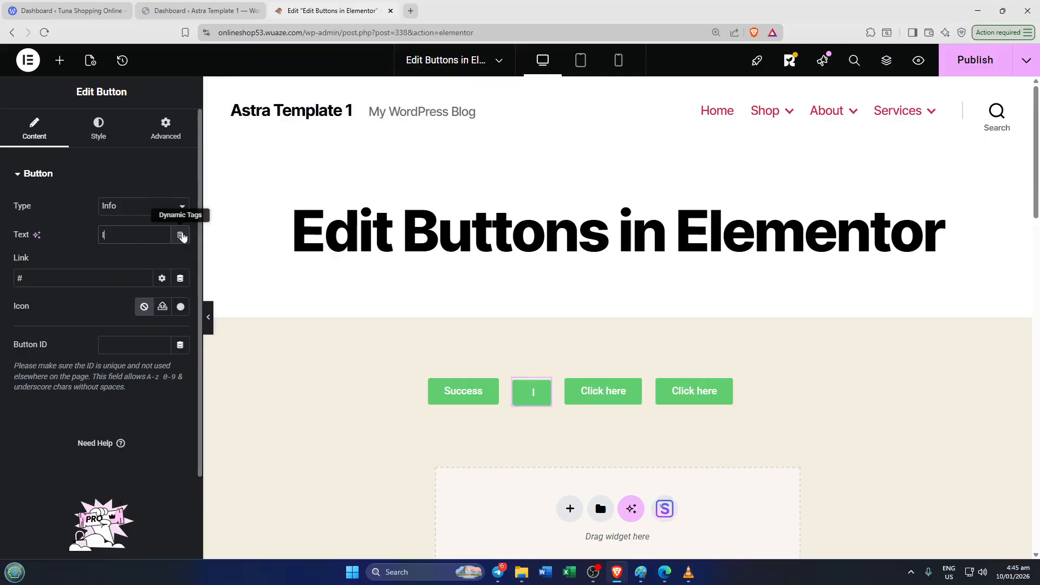
pyautogui.write('nfo')
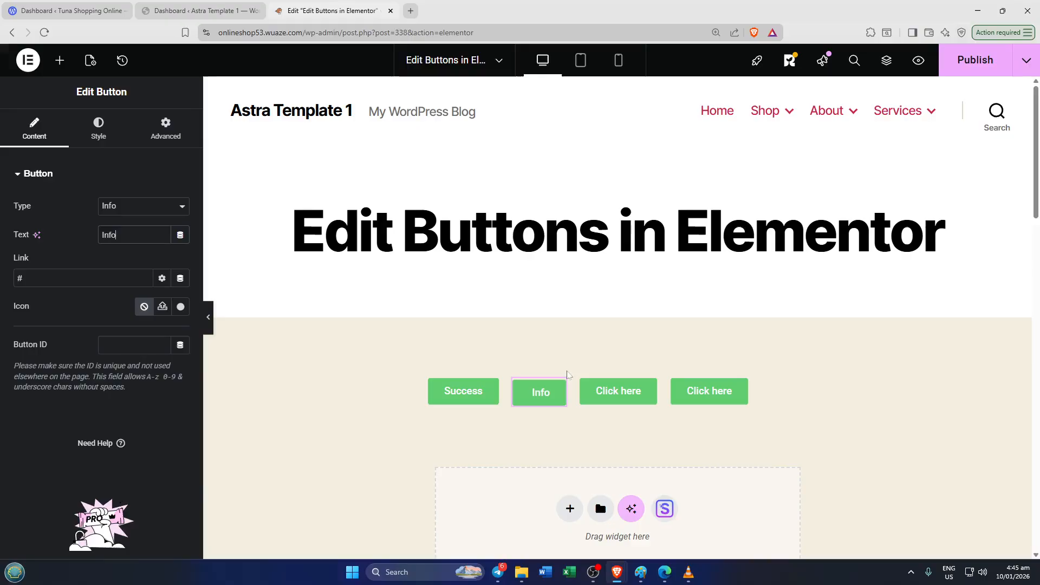
# Set the third button's type to Warning and change its text to "Warning"
pyautogui.click(622, 401)
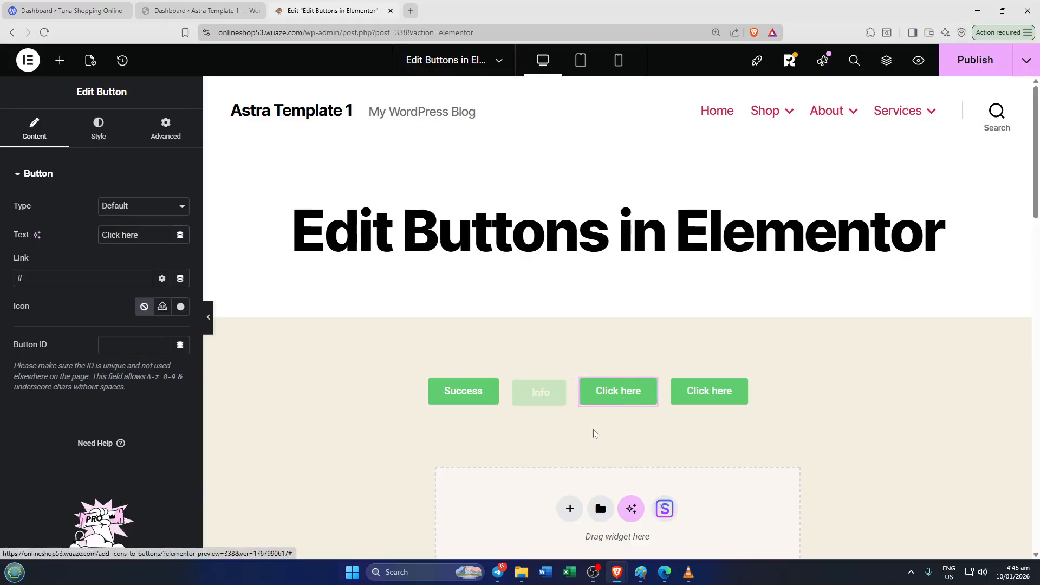
pyautogui.click(133, 210)
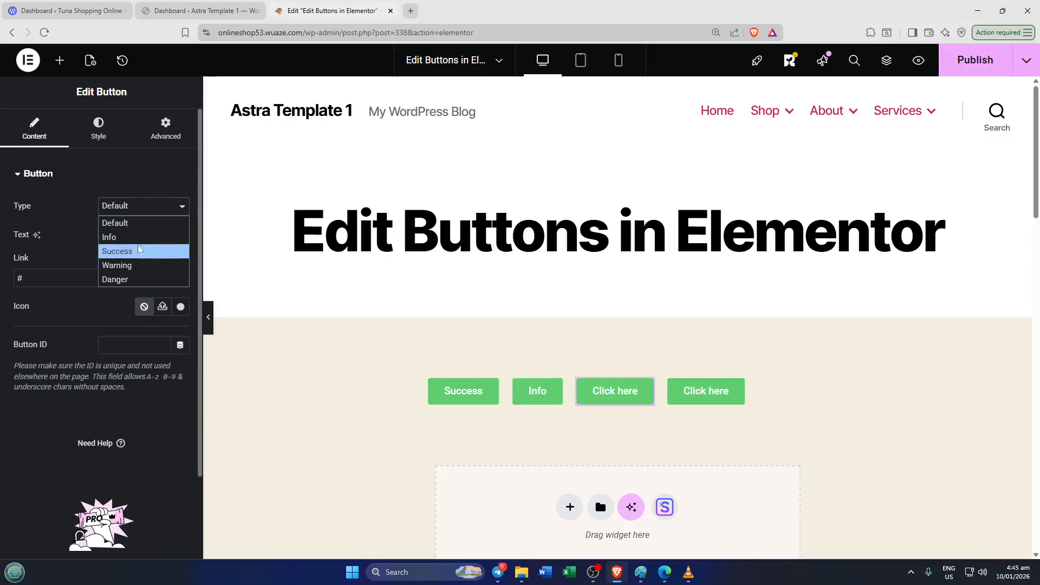
pyautogui.click(135, 270)
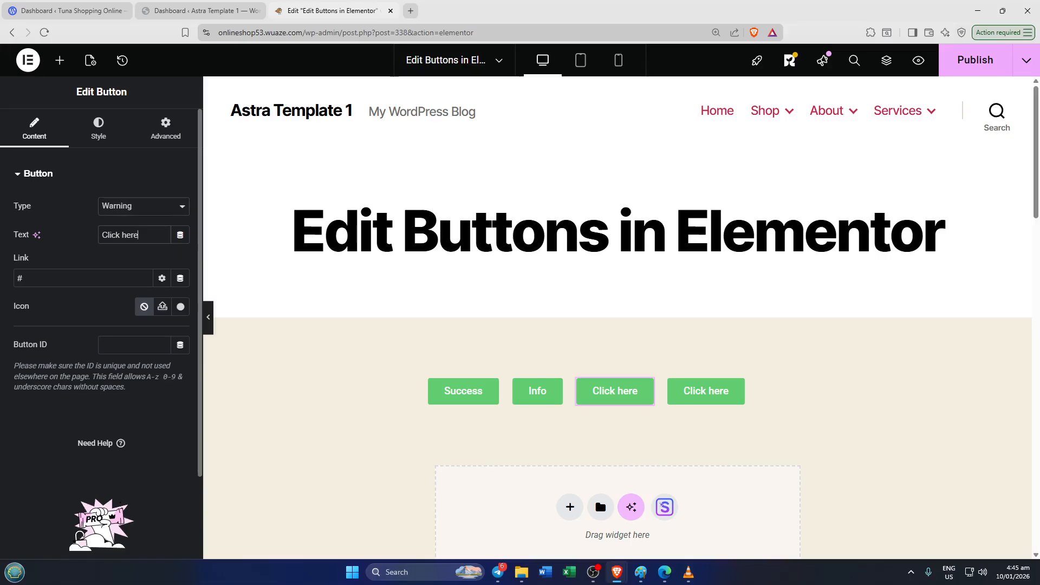
pyautogui.hotkey('ctrl', 'a')
pyautogui.write('War')
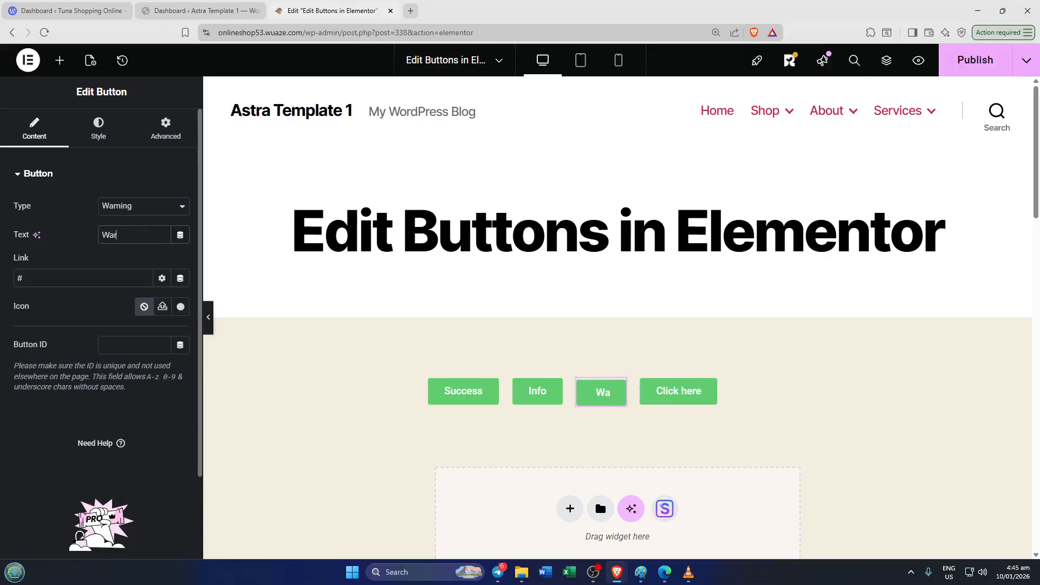
pyautogui.write('ning')
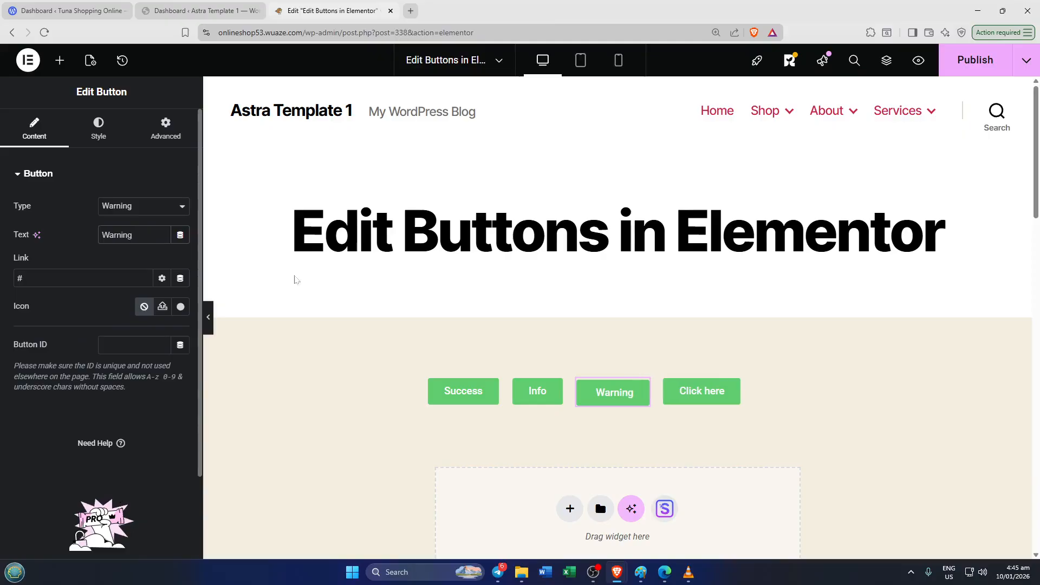
# Set the fourth button's type to Danger and change its text to "Danger"
pyautogui.click(692, 398)
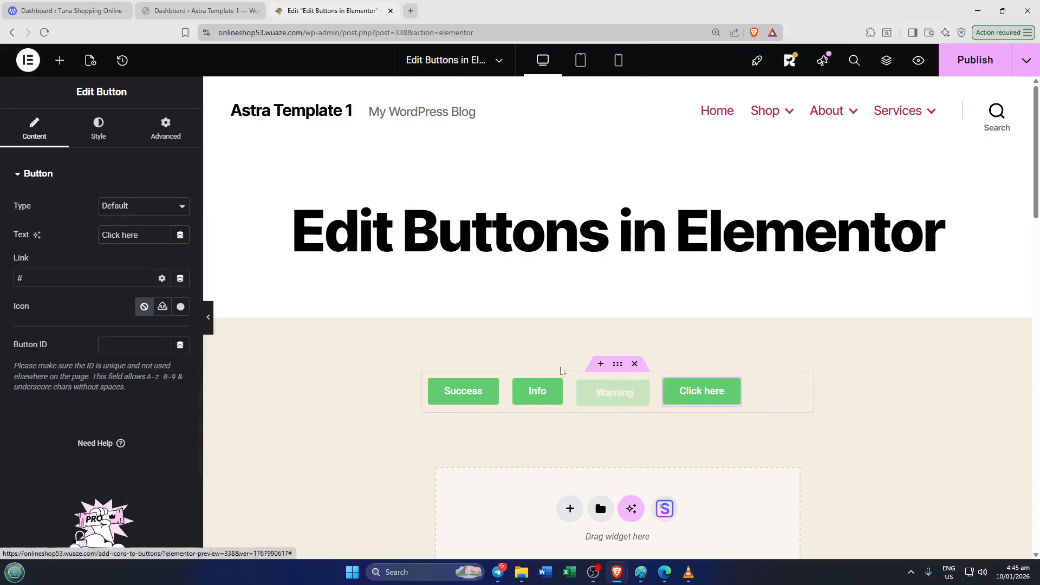
pyautogui.click(138, 212)
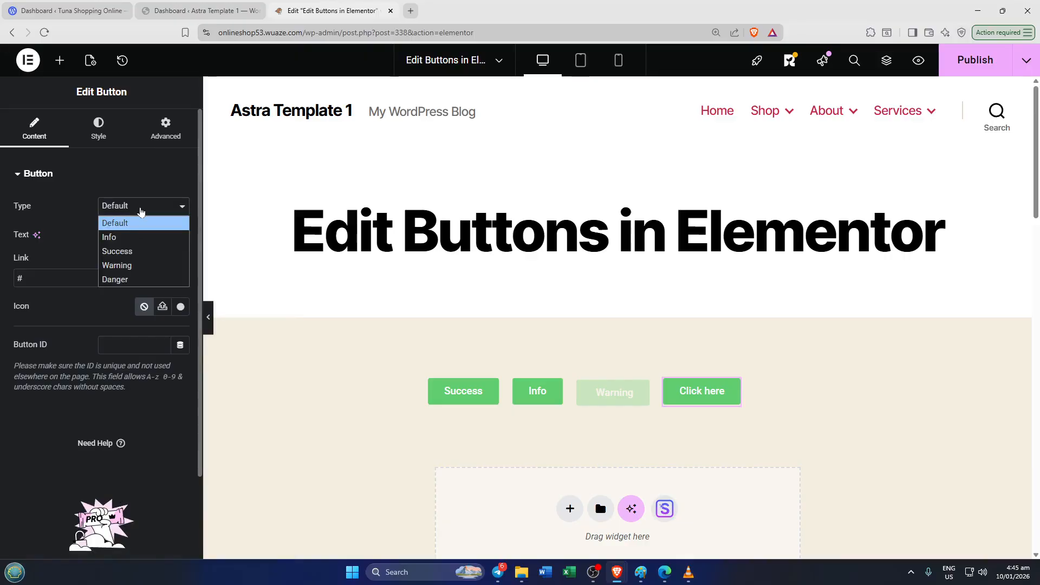
pyautogui.click(129, 282)
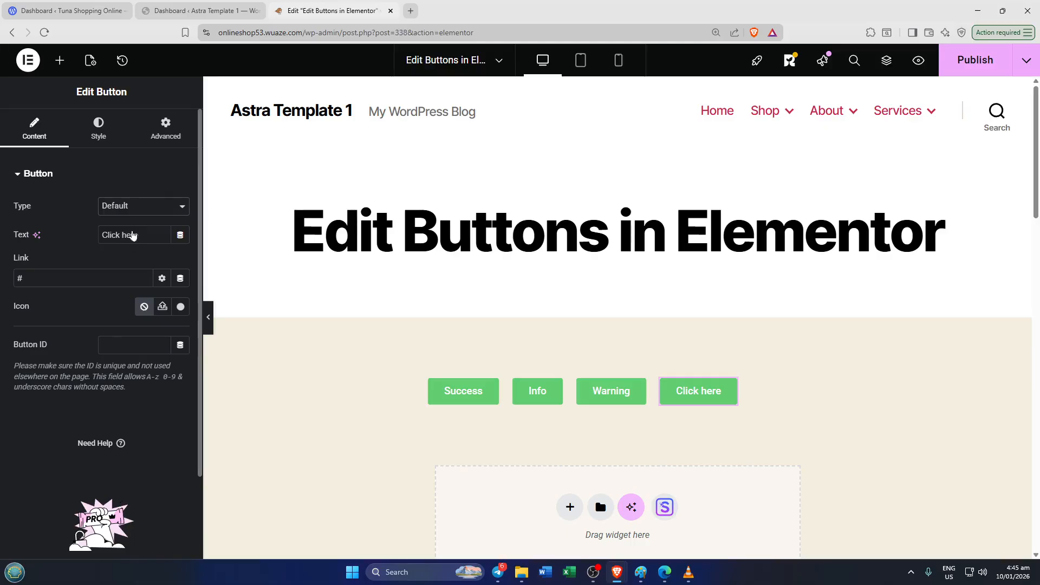
pyautogui.tripleClick(123, 234)
pyautogui.write('Dan')
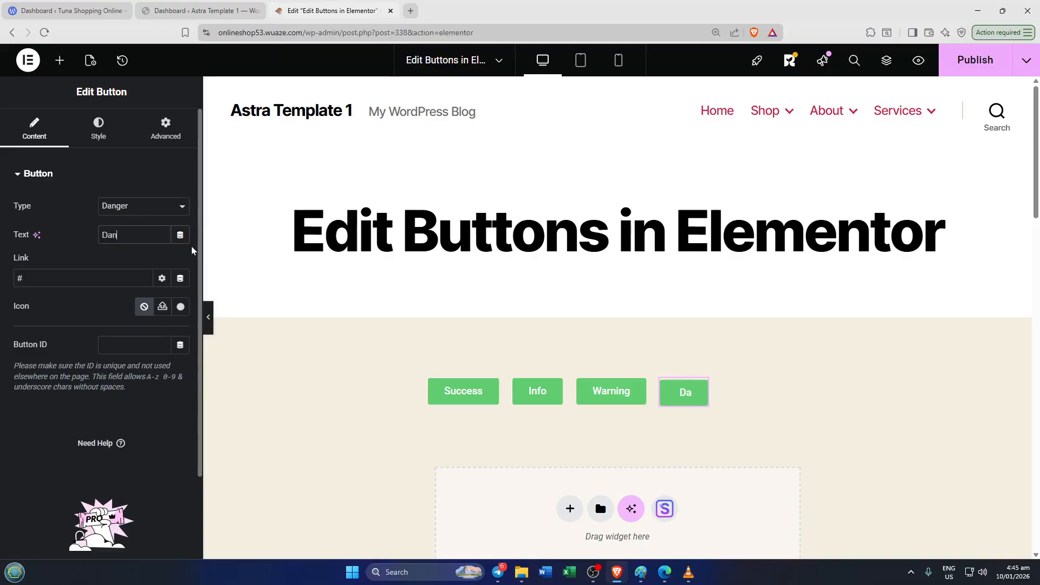
pyautogui.write('ger')
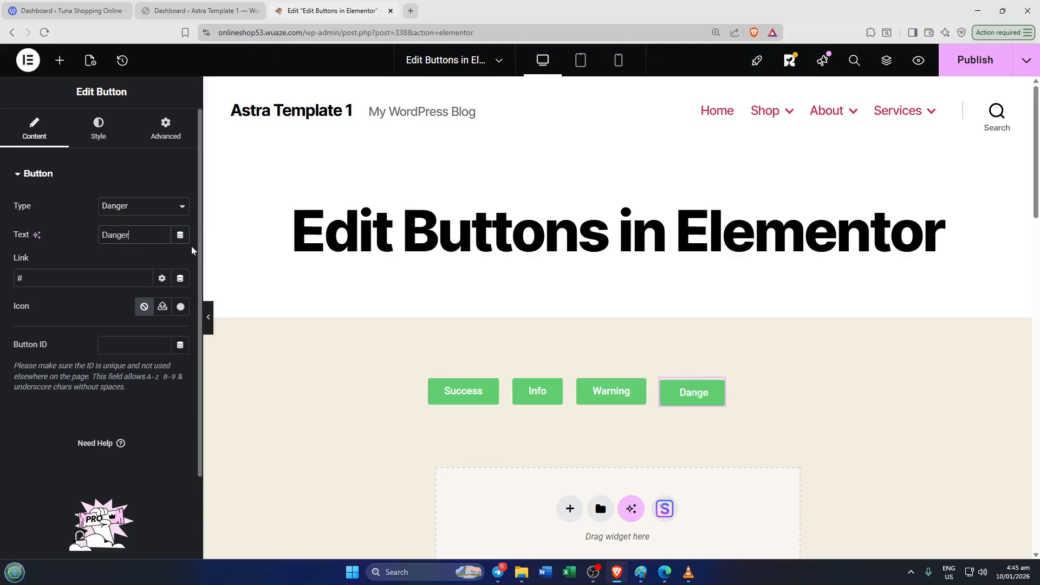
pyautogui.click(563, 346)
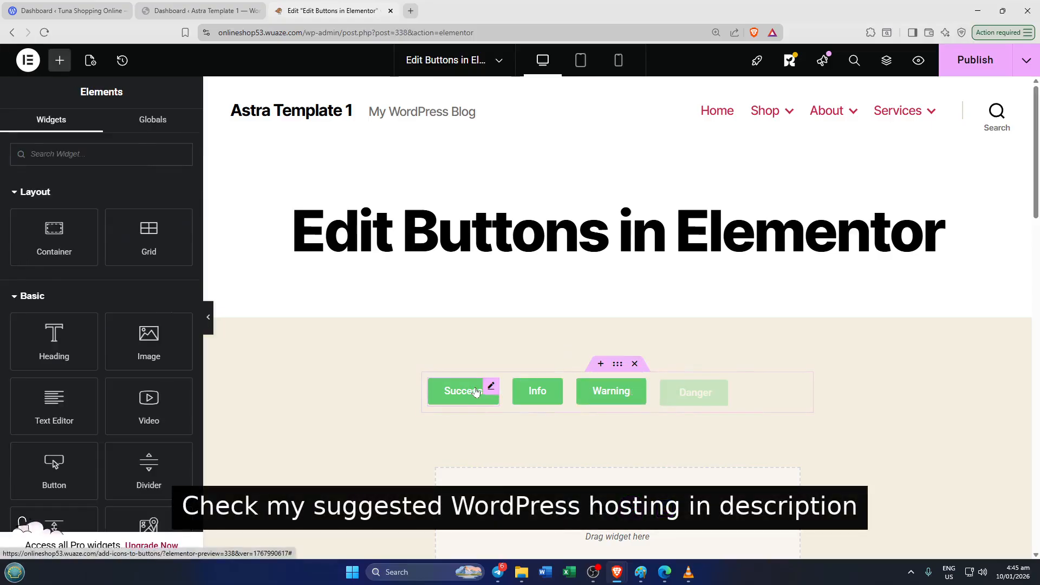
pyautogui.click(475, 397)
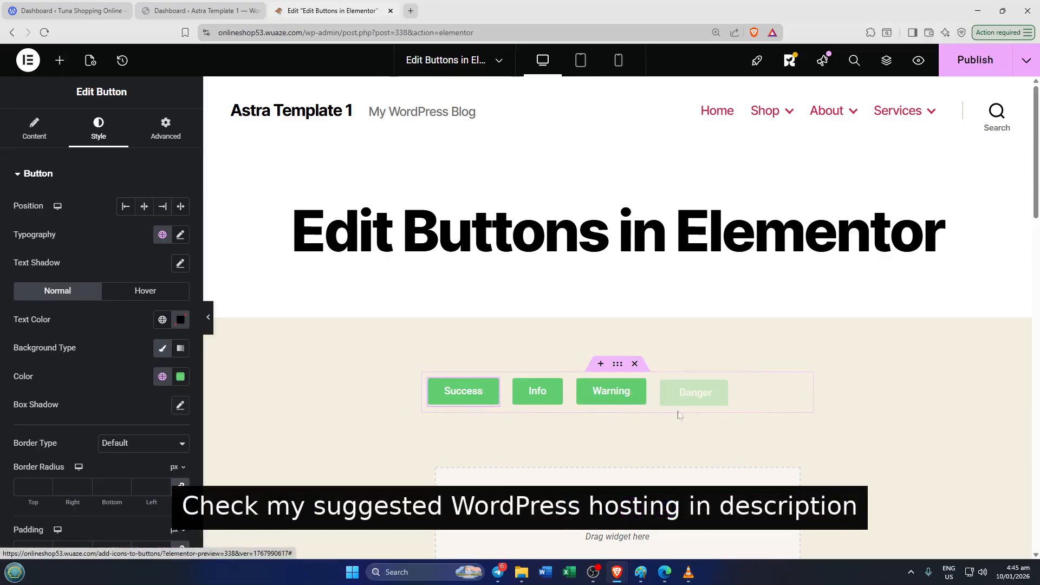
pyautogui.click(707, 399)
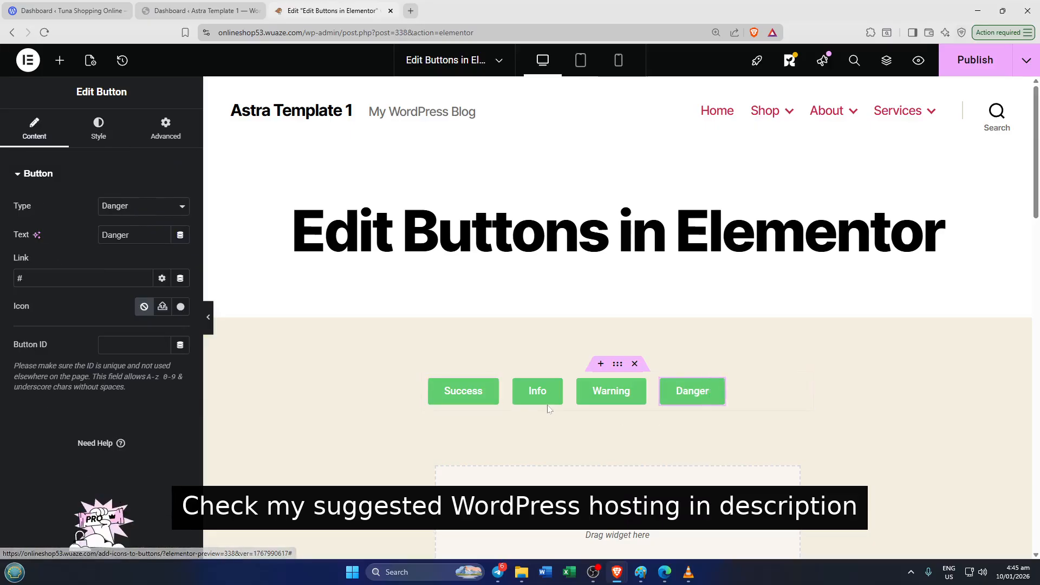
pyautogui.click(476, 394)
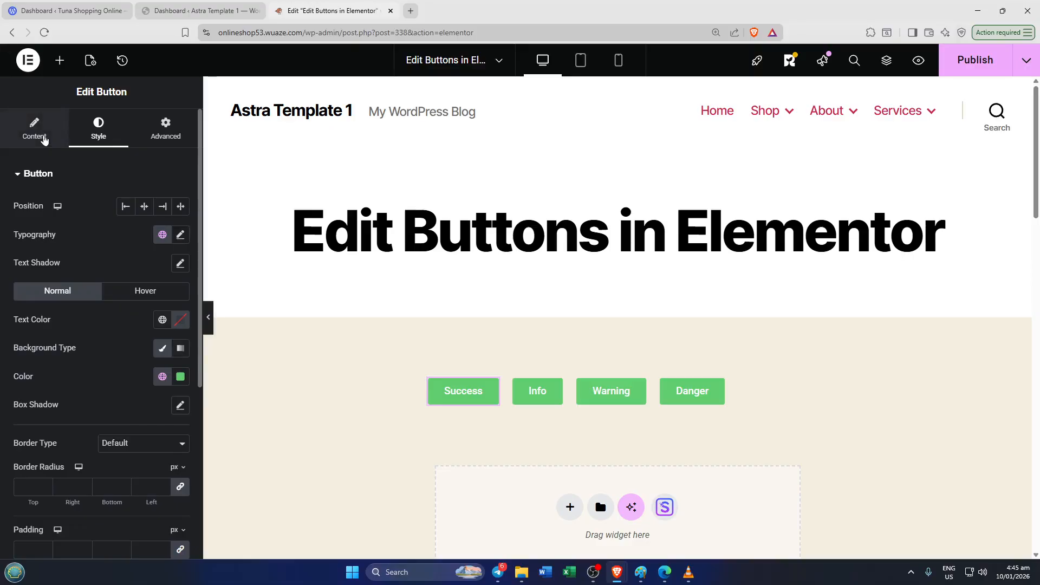
# Set the Info button's link to #info
pyautogui.click(539, 393)
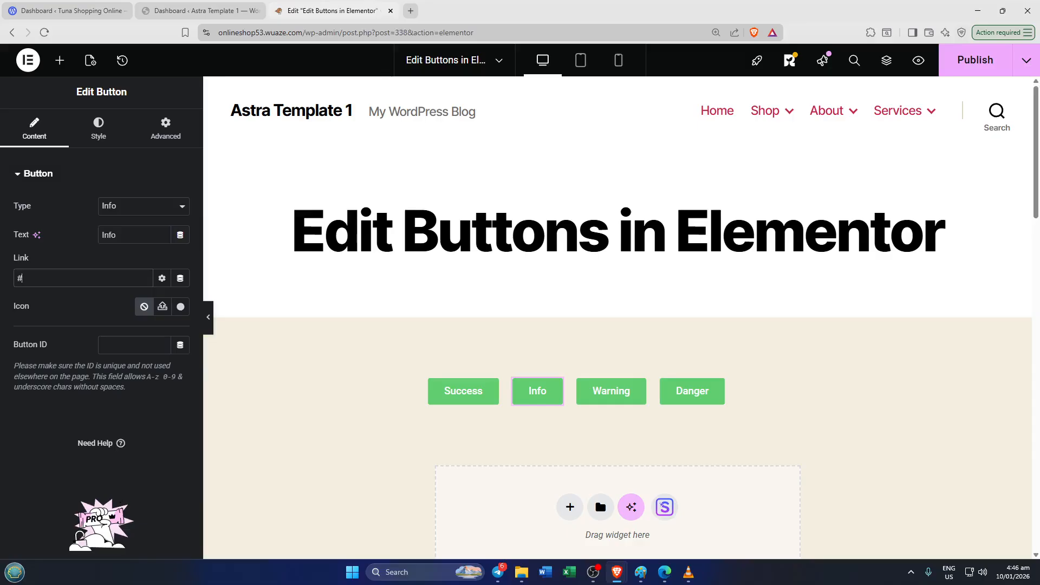
pyautogui.write('info')
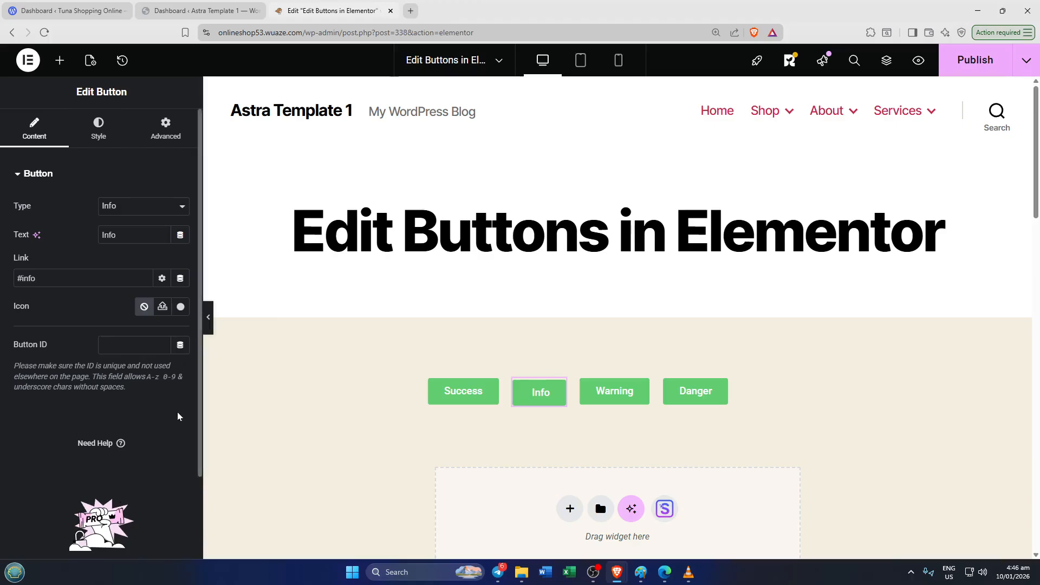
# Set the Info button's typography to a size of 18 px with the Uppercase transform
pyautogui.click(100, 133)
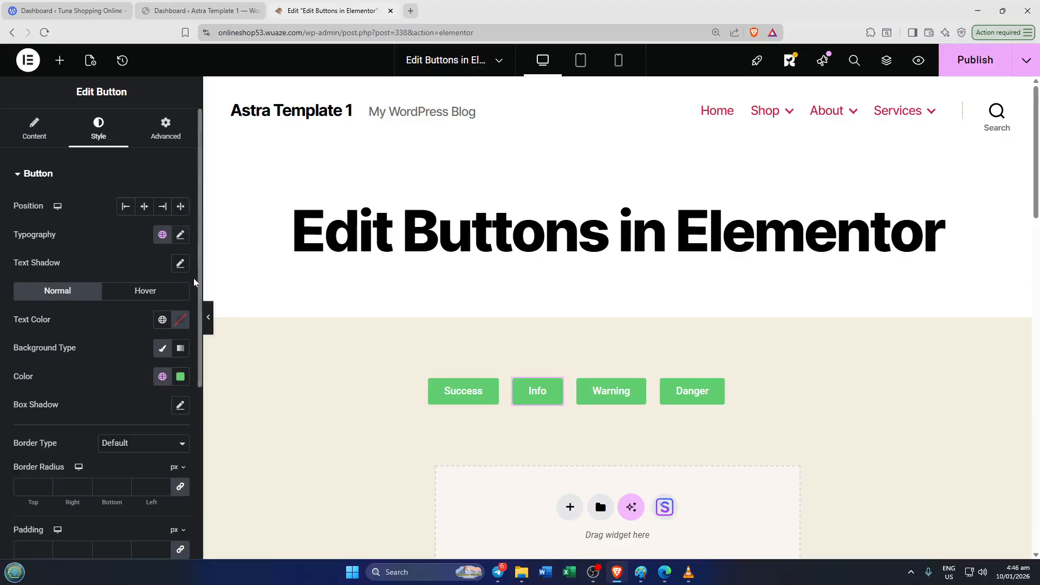
pyautogui.click(179, 236)
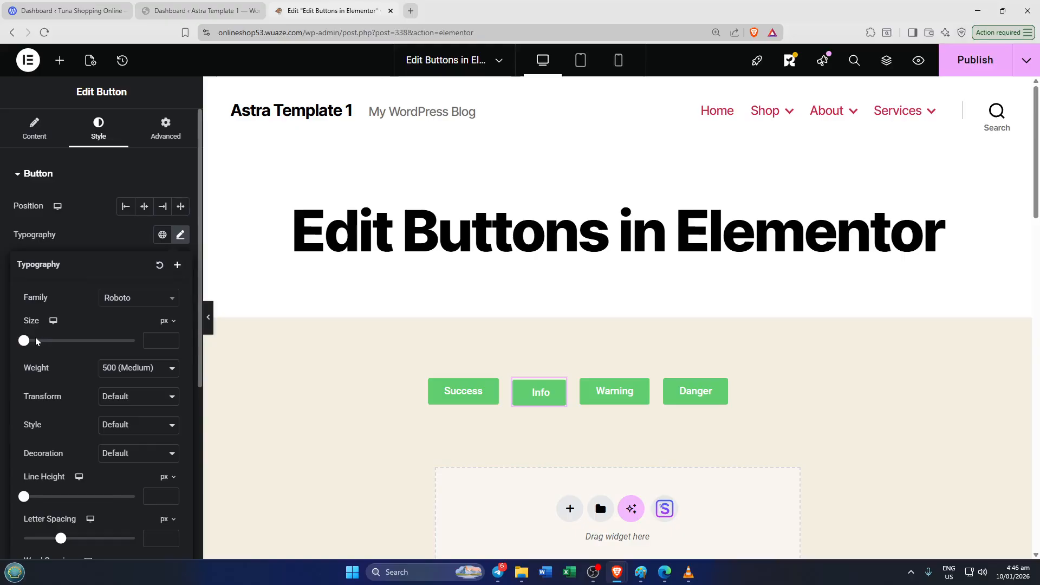
pyautogui.moveTo(24, 342)
pyautogui.mouseDown()
pyautogui.moveTo(46, 343)
pyautogui.moveTo(35, 342)
pyautogui.mouseUp()
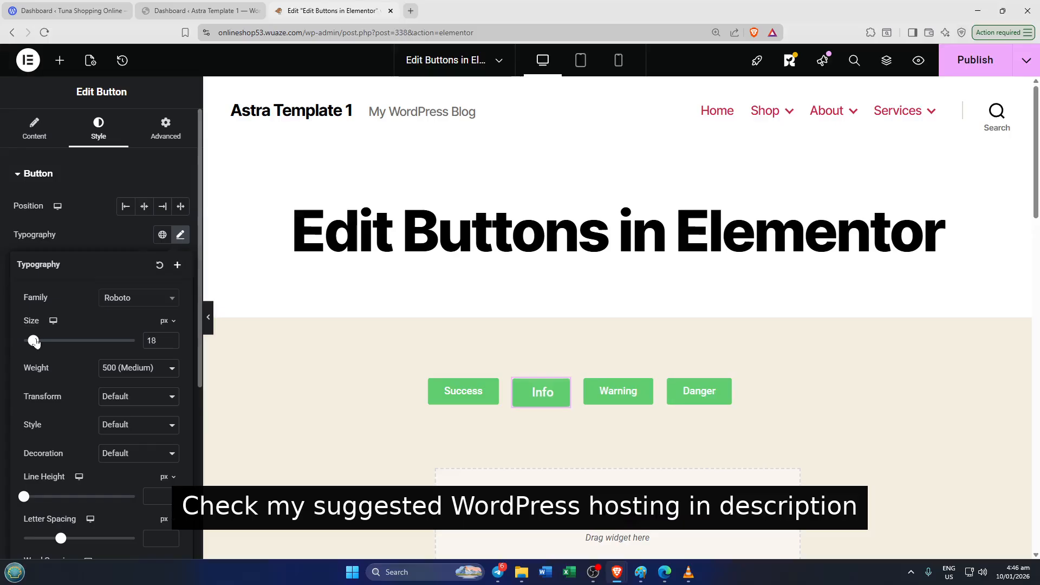
pyautogui.click(156, 396)
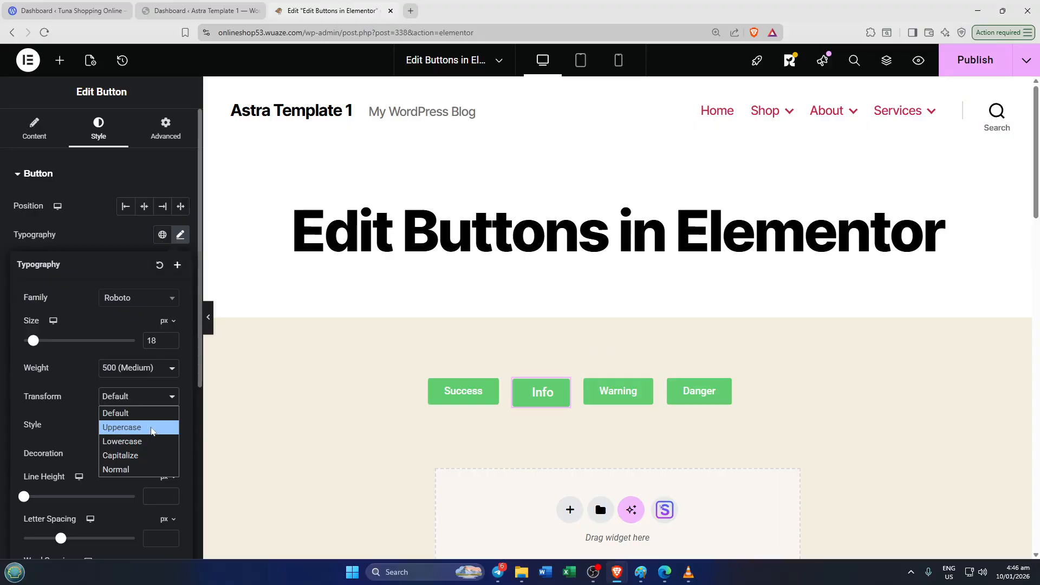
pyautogui.press('Escape')
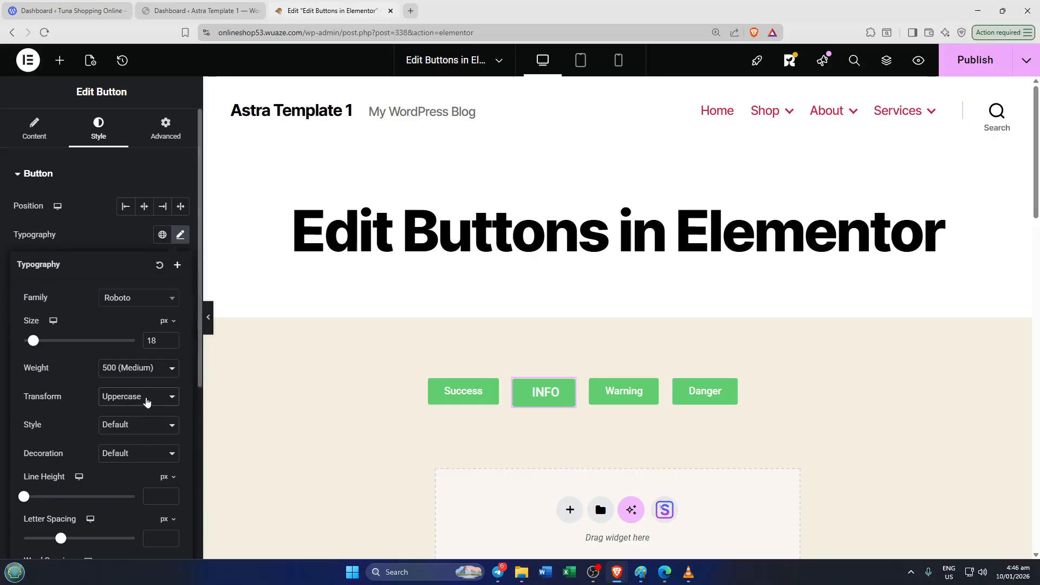
# Set the Info button's text style to Italic and its decoration to Underline
pyautogui.click(140, 425)
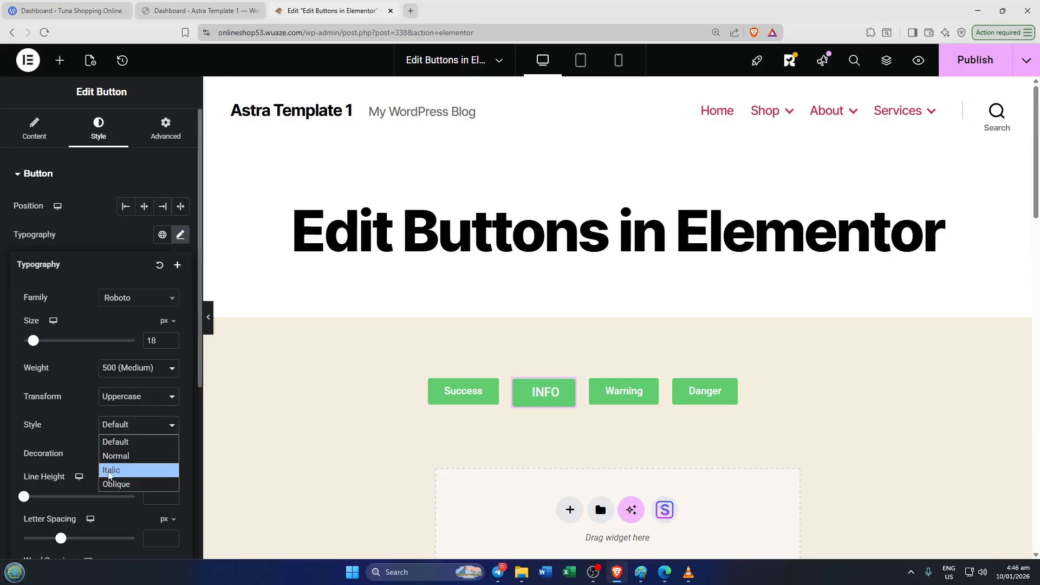
pyautogui.press('Escape')
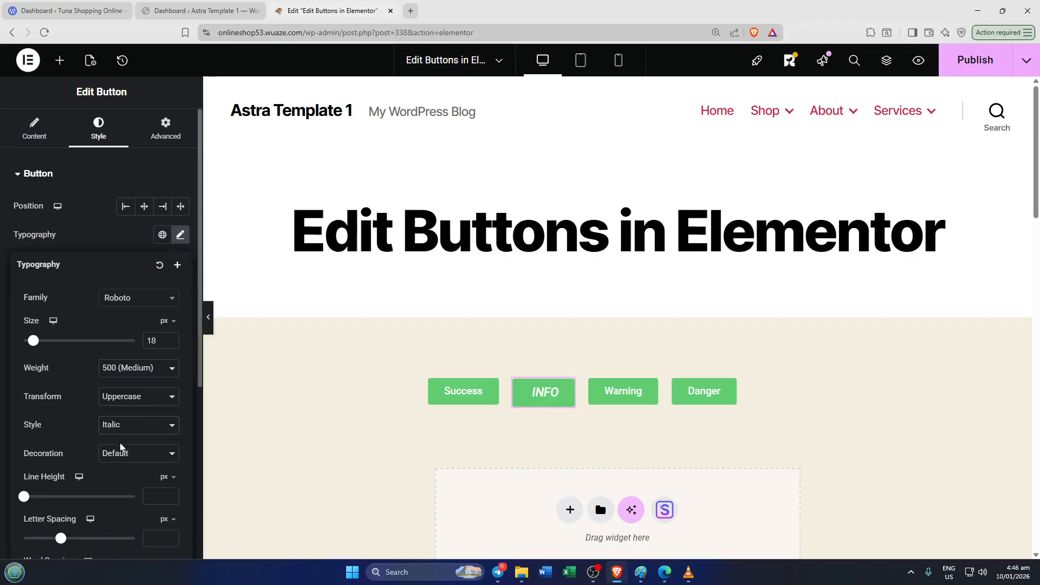
pyautogui.click(130, 455)
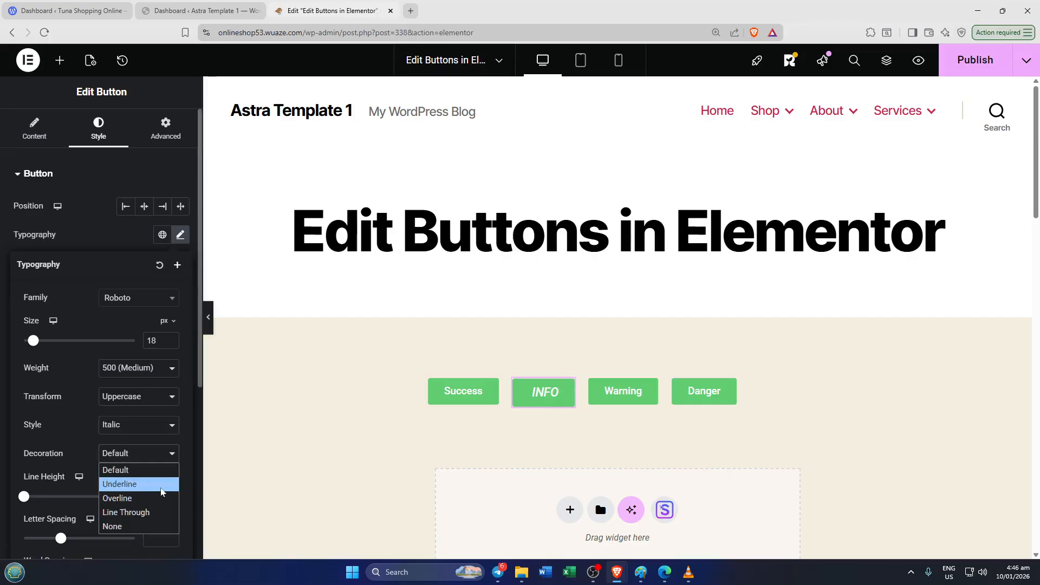
pyautogui.click(127, 487)
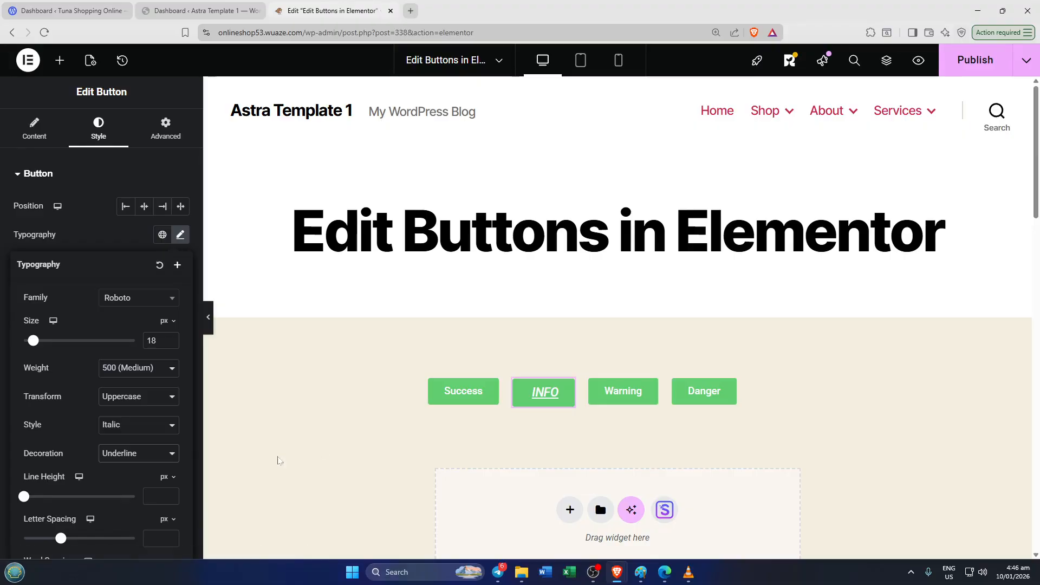
pyautogui.scroll(-3, 150, 461)
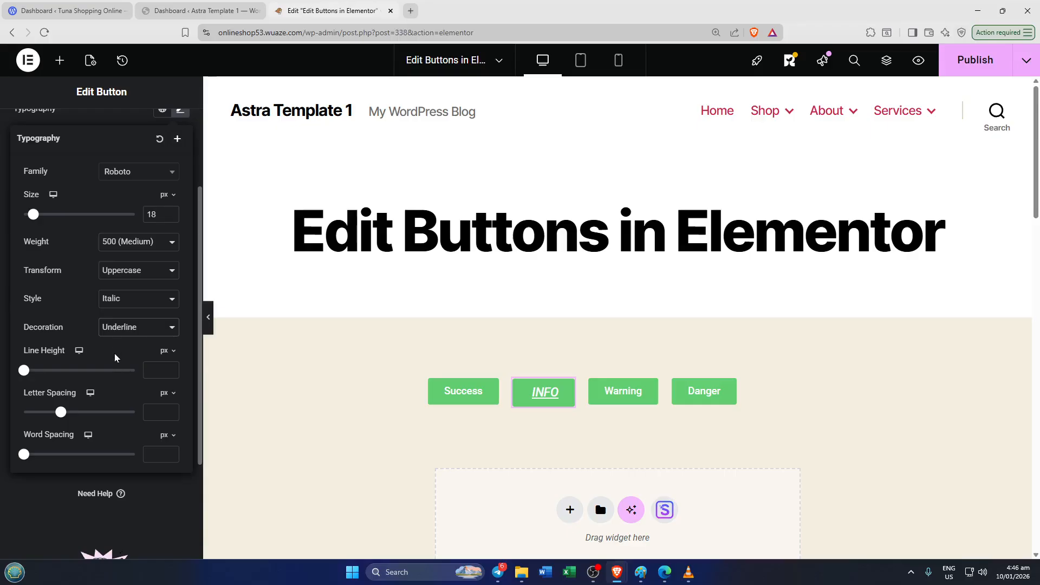
pyautogui.scroll(3, 113, 375)
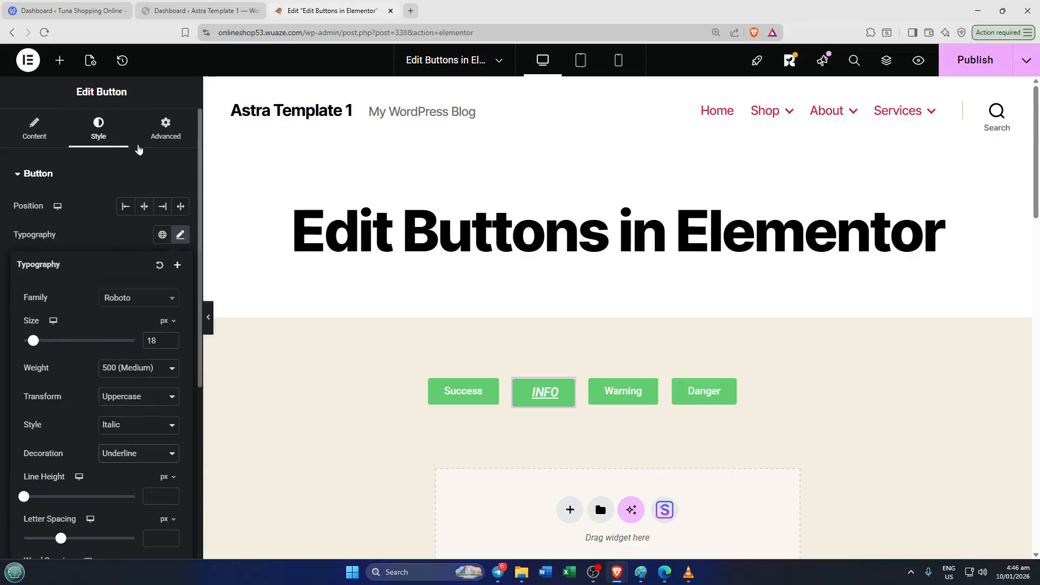
# Give the Info button a 10 px margin and 20 px padding on all sides
pyautogui.click(151, 132)
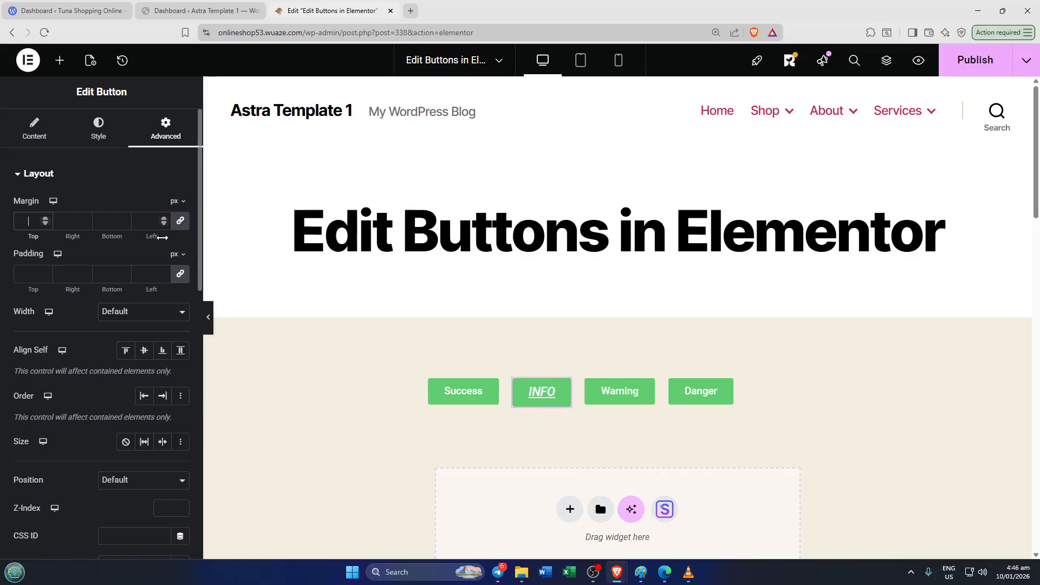
pyautogui.write('10')
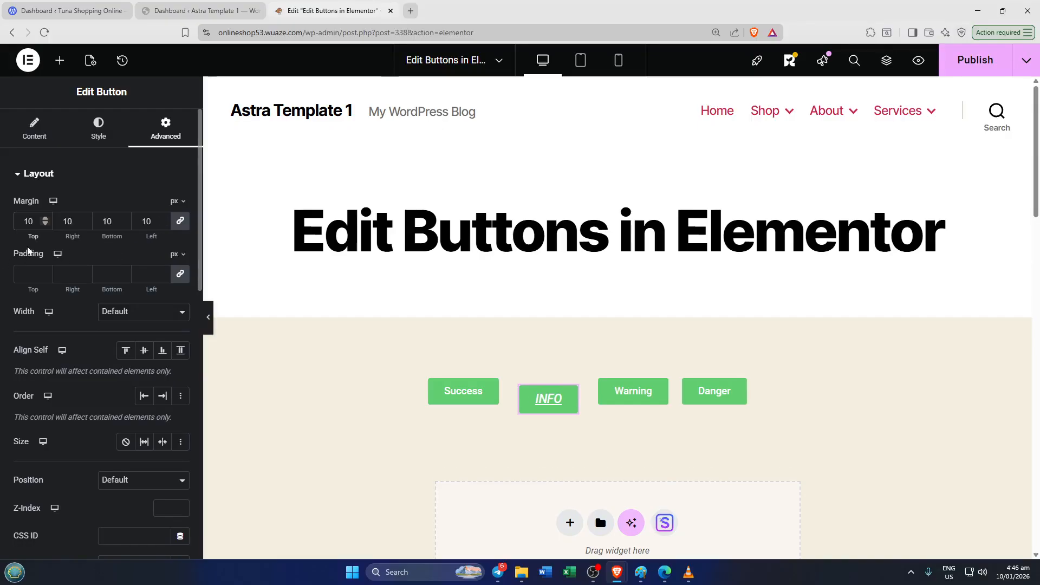
pyautogui.click(28, 274)
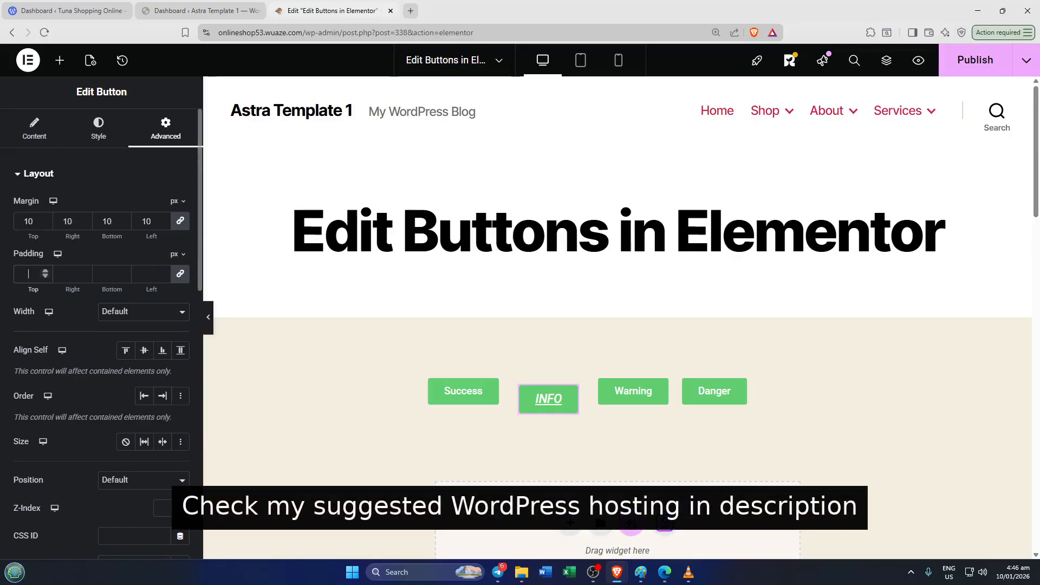
pyautogui.write('20')
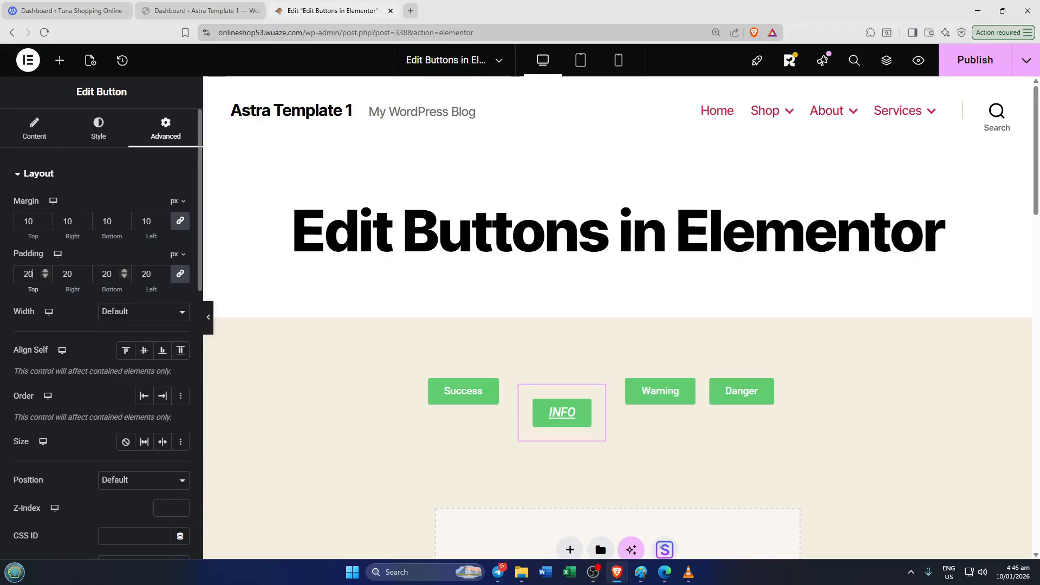
# Check the Info button's width options without changing them and set its Align Self to Stretch
pyautogui.click(118, 319)
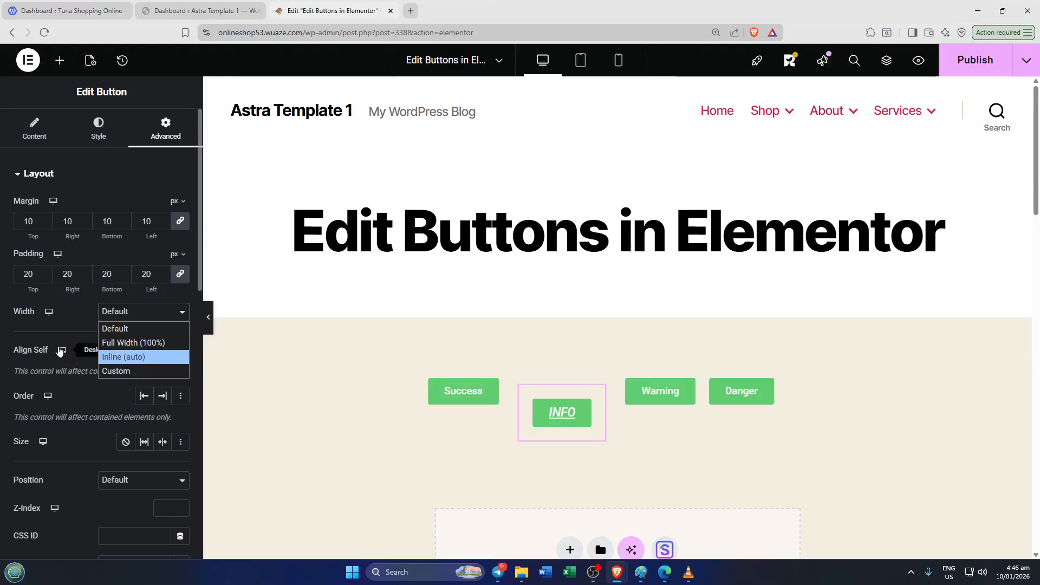
pyautogui.click(59, 334)
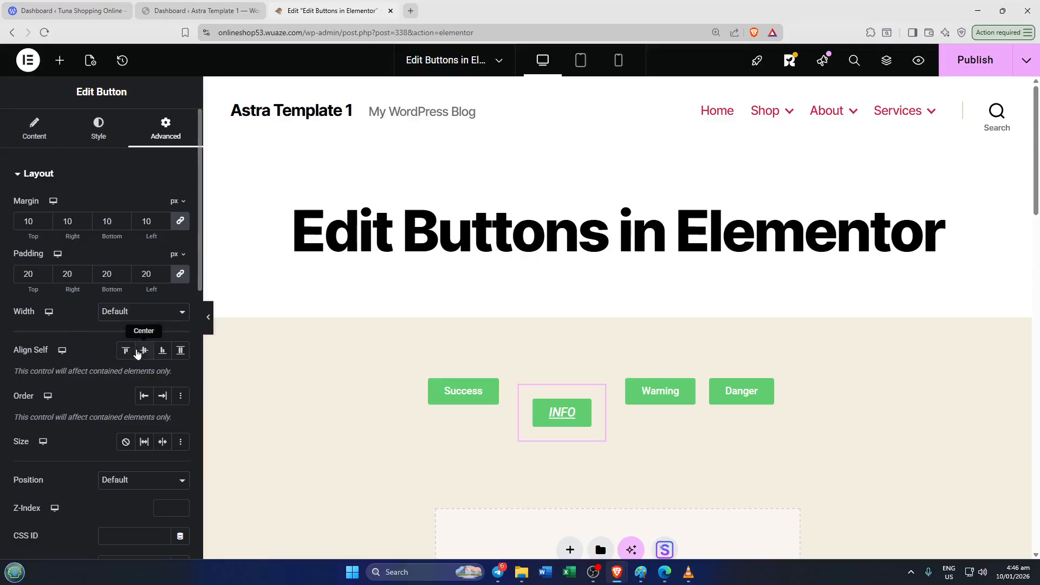
pyautogui.click(144, 351)
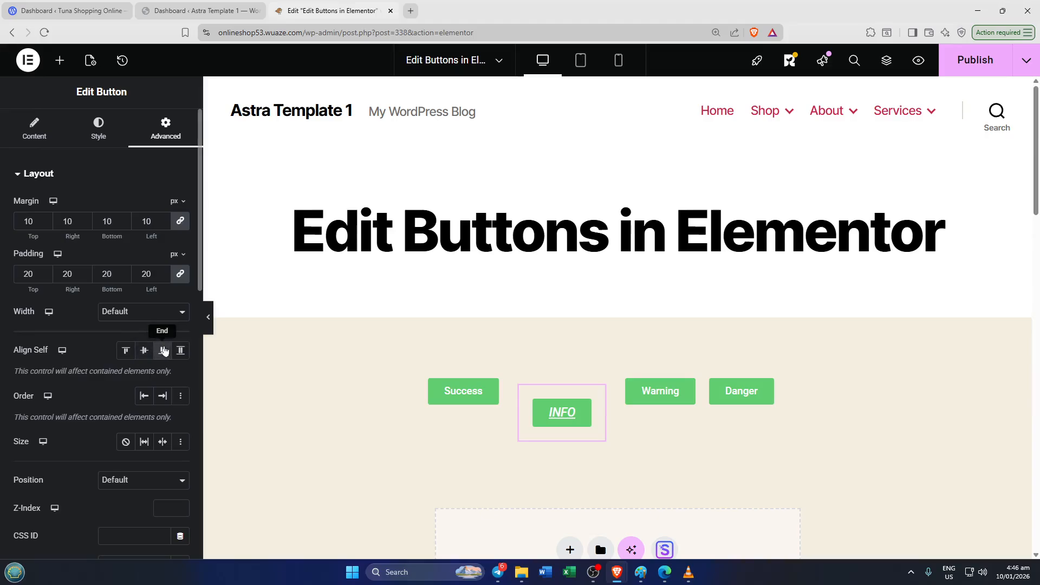
pyautogui.click(180, 350)
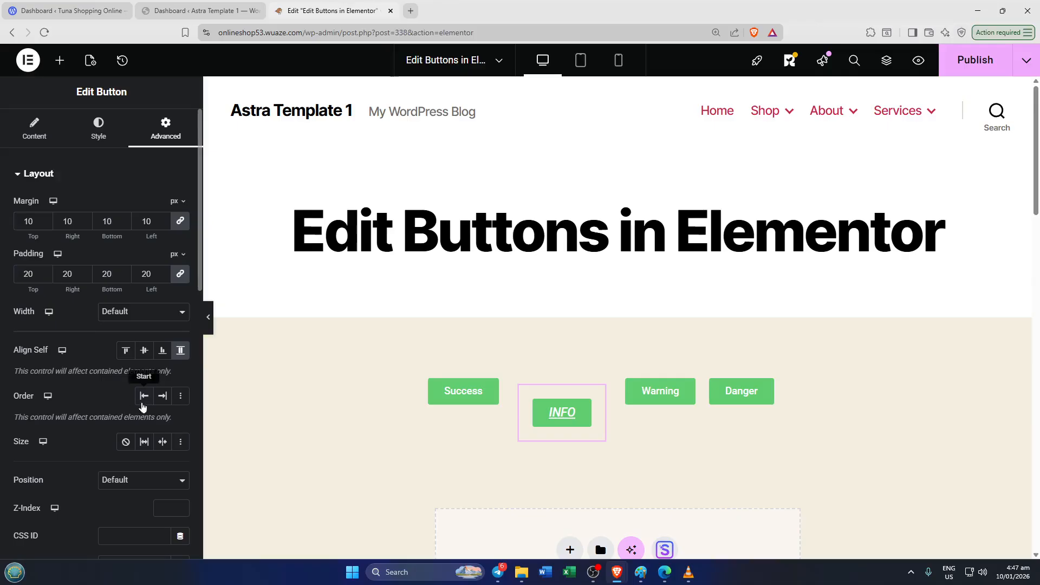
# Try the Start and End order positions on the Info button, clear the order setting and leave the button's settings
pyautogui.click(143, 397)
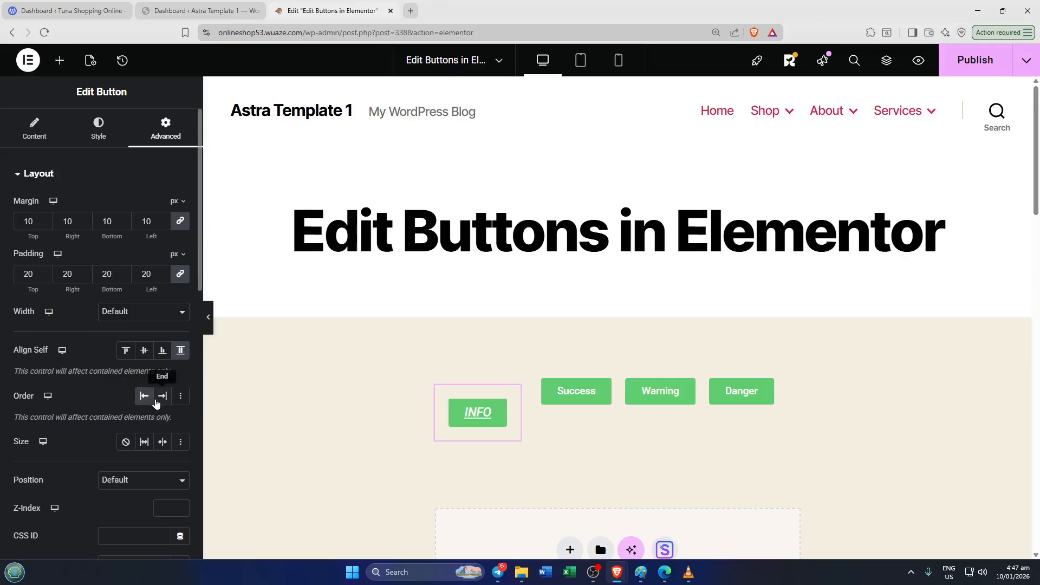
pyautogui.click(163, 402)
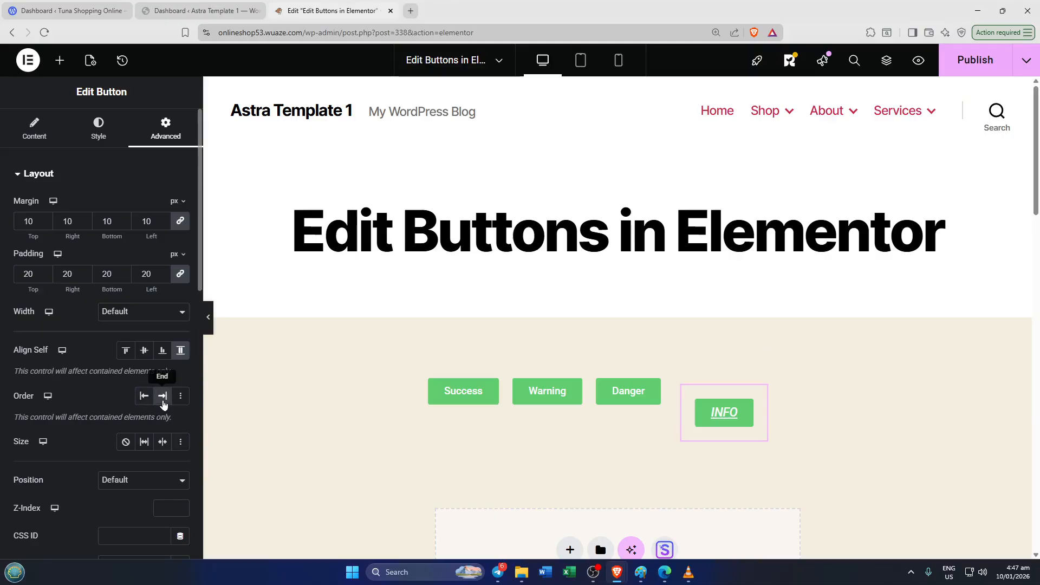
pyautogui.click(163, 403)
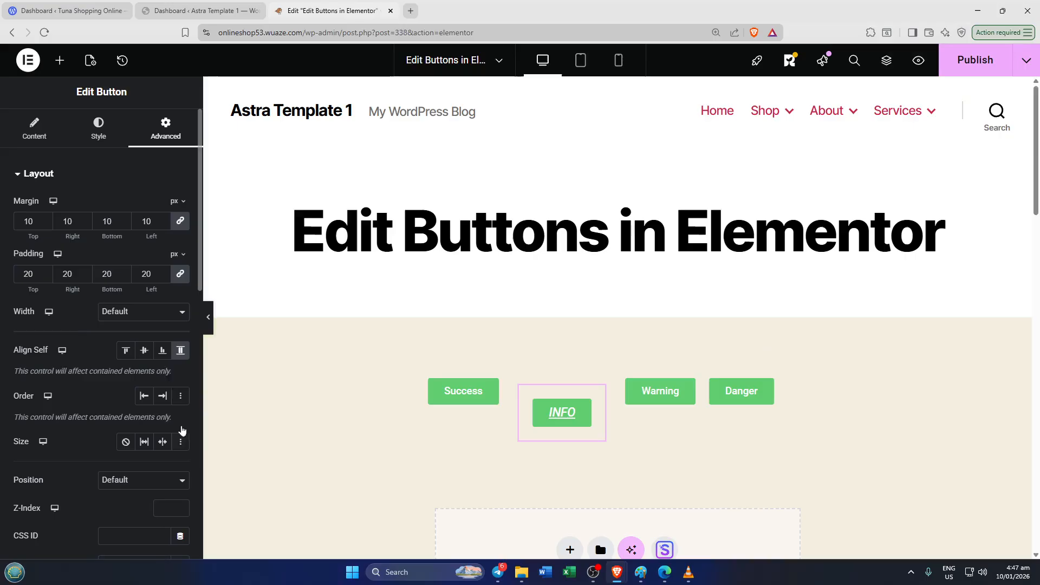
pyautogui.scroll(-5, 155, 485)
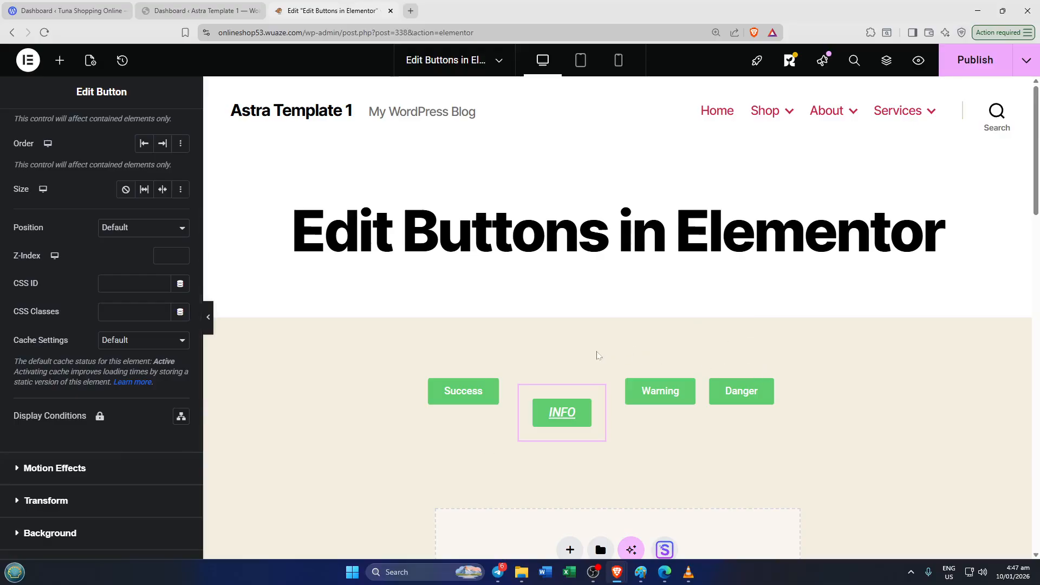
pyautogui.press('Escape')
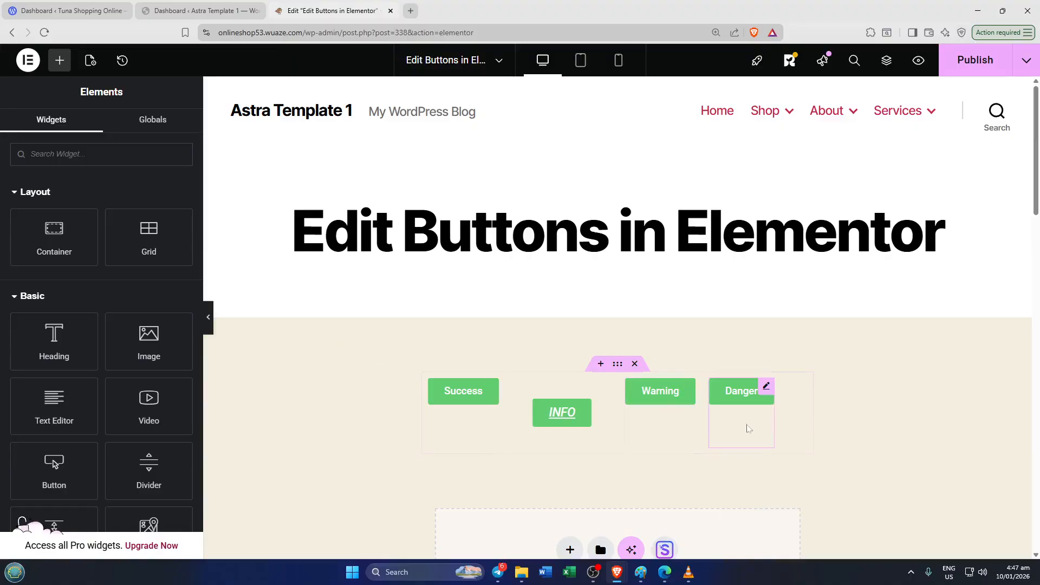
# Select the container holding the four buttons and review its layout, style and advanced settings
pyautogui.click(617, 364)
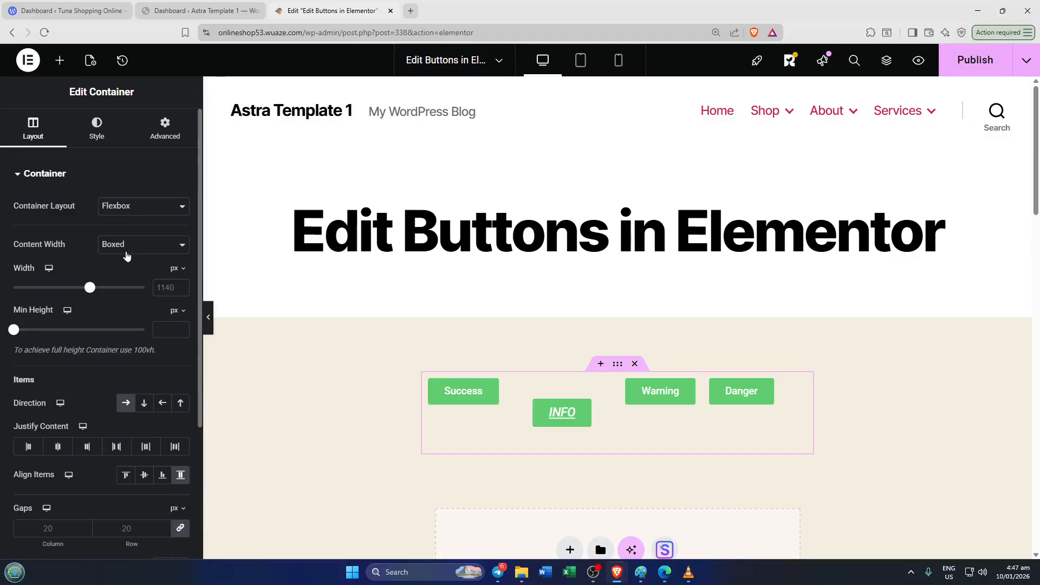
pyautogui.scroll(-3, 120, 381)
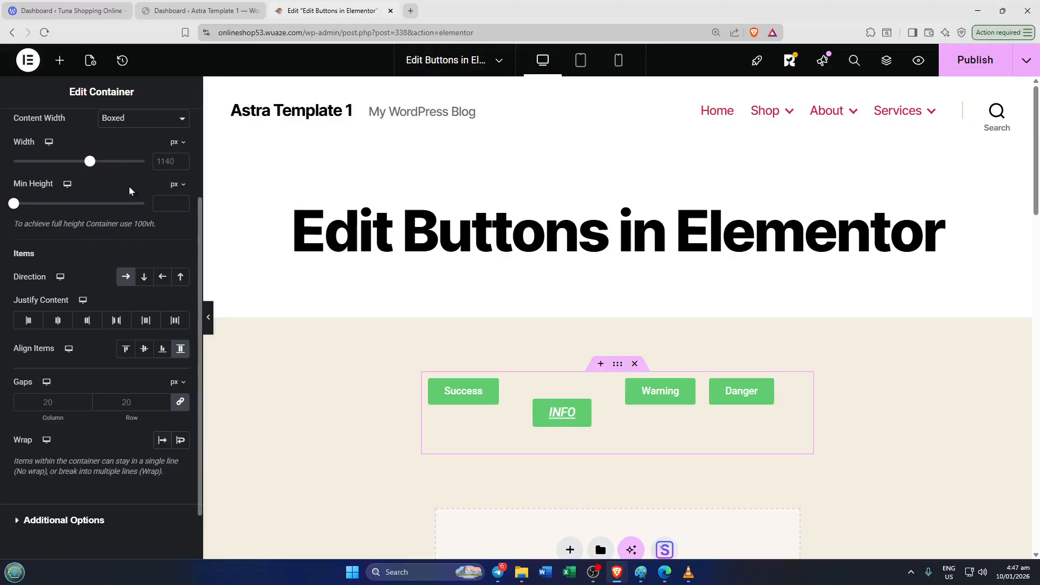
pyautogui.scroll(3, 128, 187)
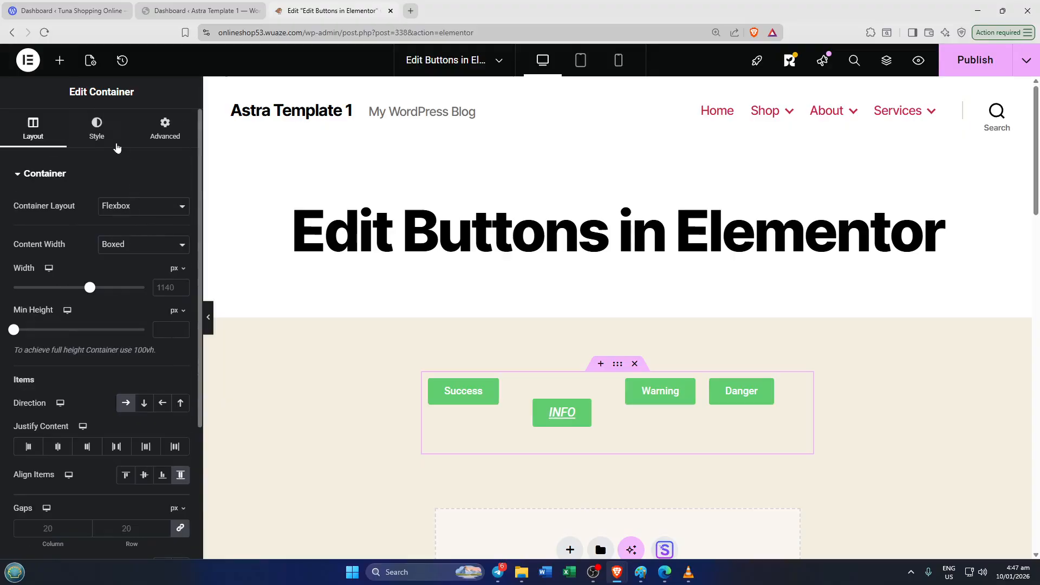
pyautogui.click(115, 142)
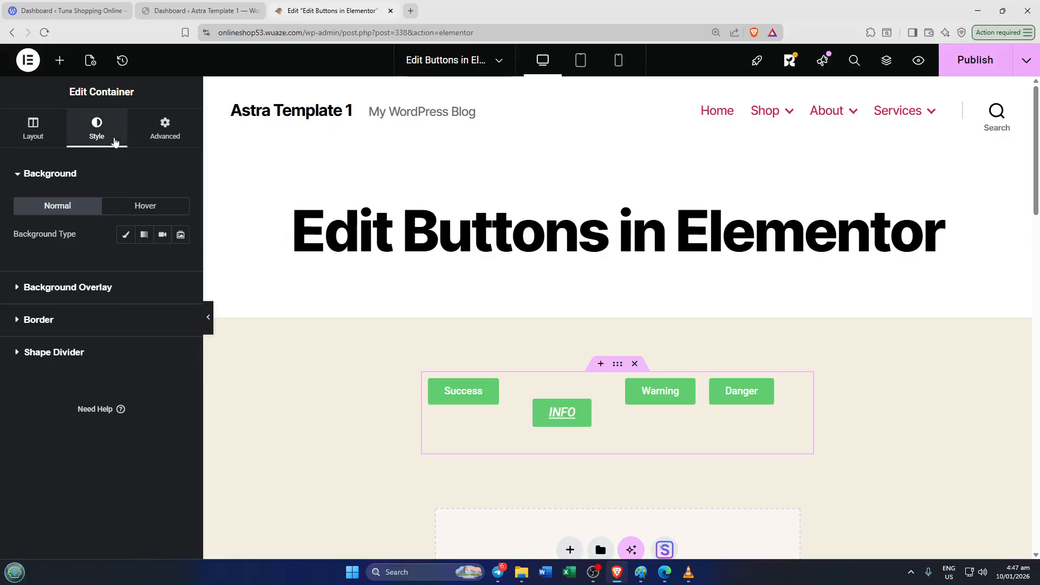
pyautogui.click(158, 146)
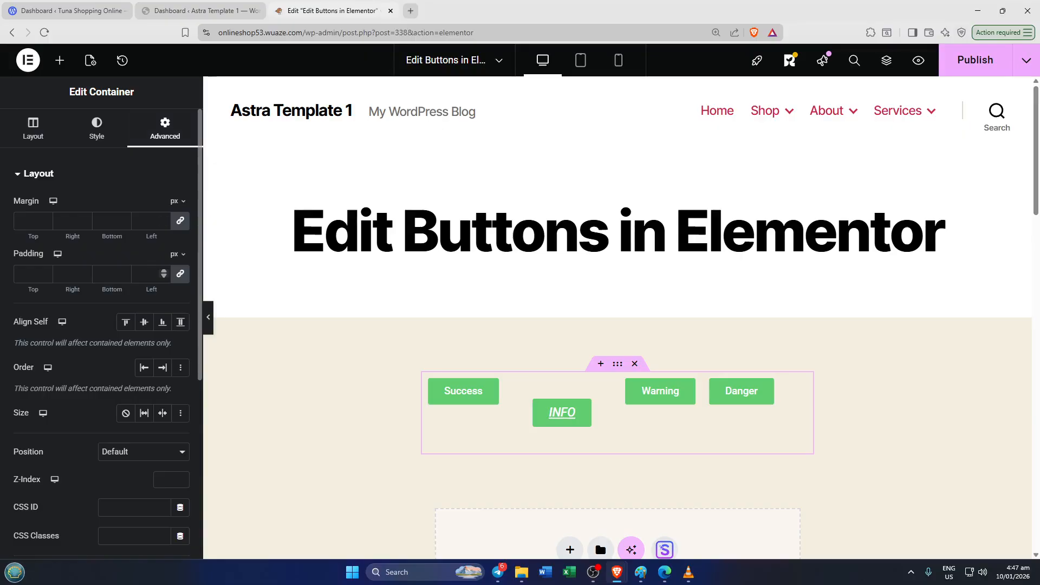
pyautogui.scroll(-2, 148, 293)
pyautogui.scroll(-3, 148, 299)
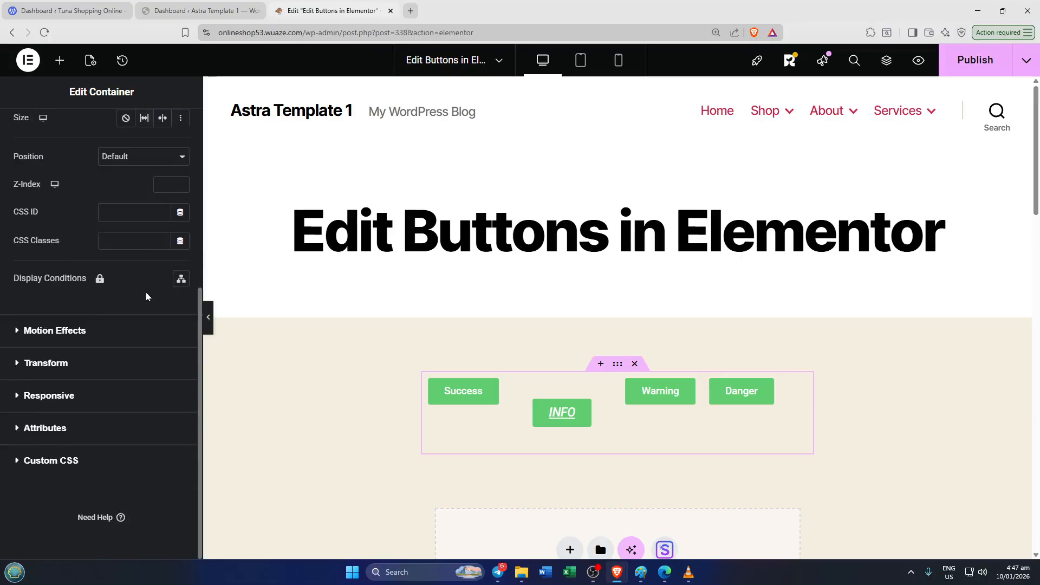